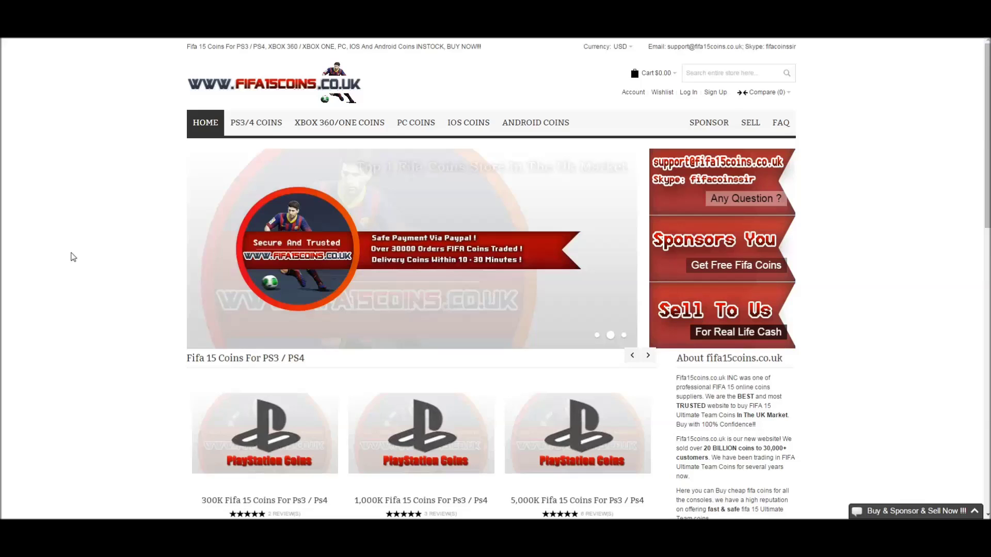
# Step: Scroll past the fifa15coins.co.uk PS3/PS4 and Xbox coin offers to the FIFACOINSALE page
pyautogui.scroll(-1, 73, 257)
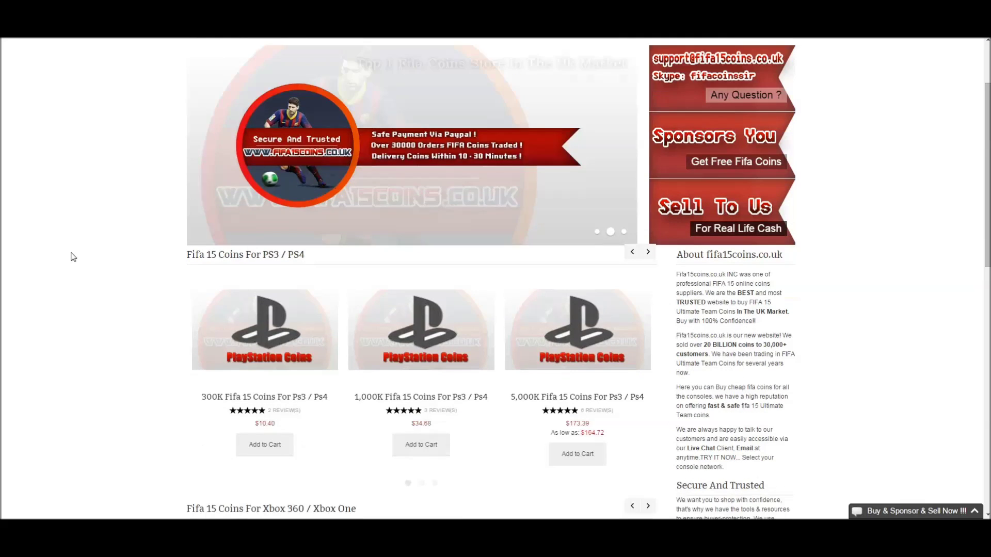
pyautogui.scroll(-1, 73, 258)
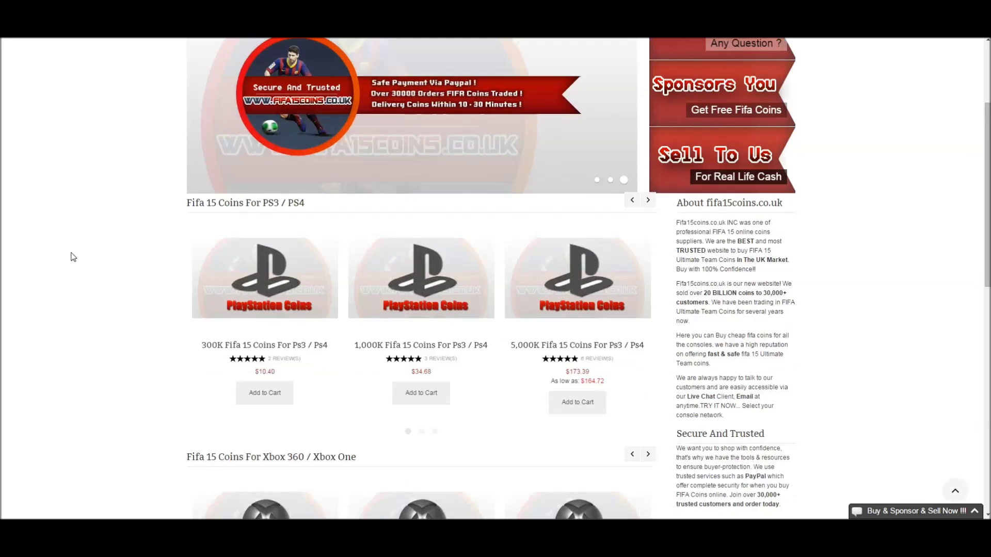
pyautogui.scroll(-1, 73, 258)
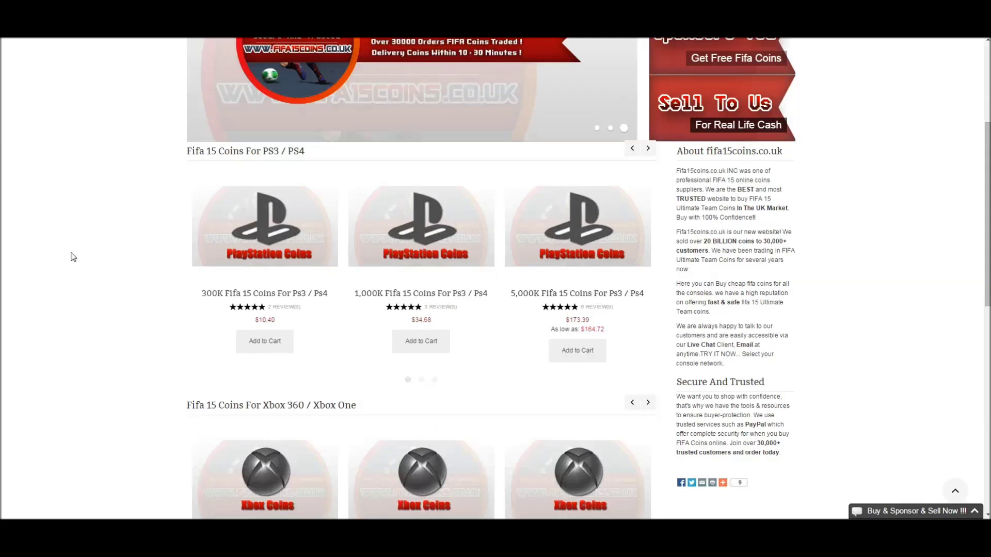
pyautogui.scroll(-1, 73, 257)
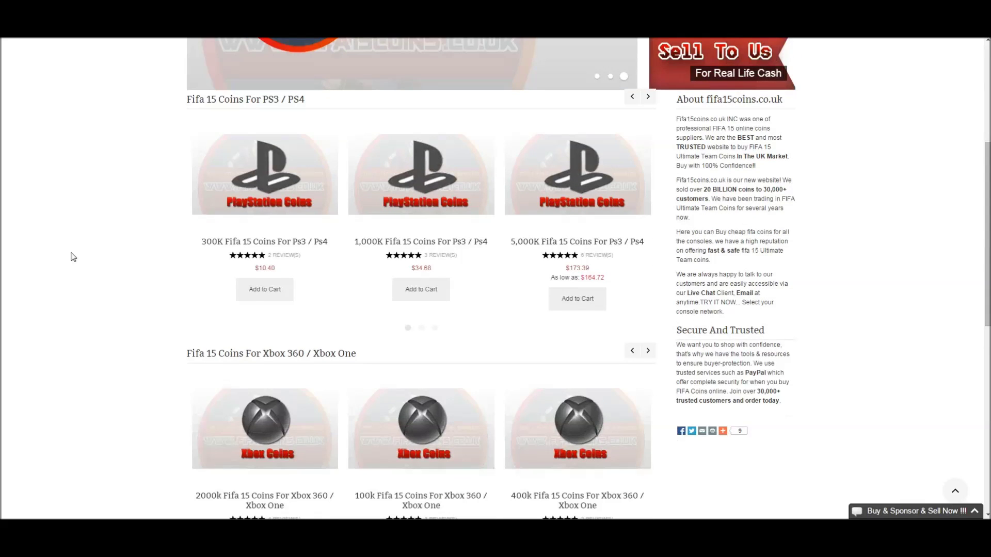
pyautogui.scroll(-1, 73, 257)
pyautogui.scroll(-1, 72, 257)
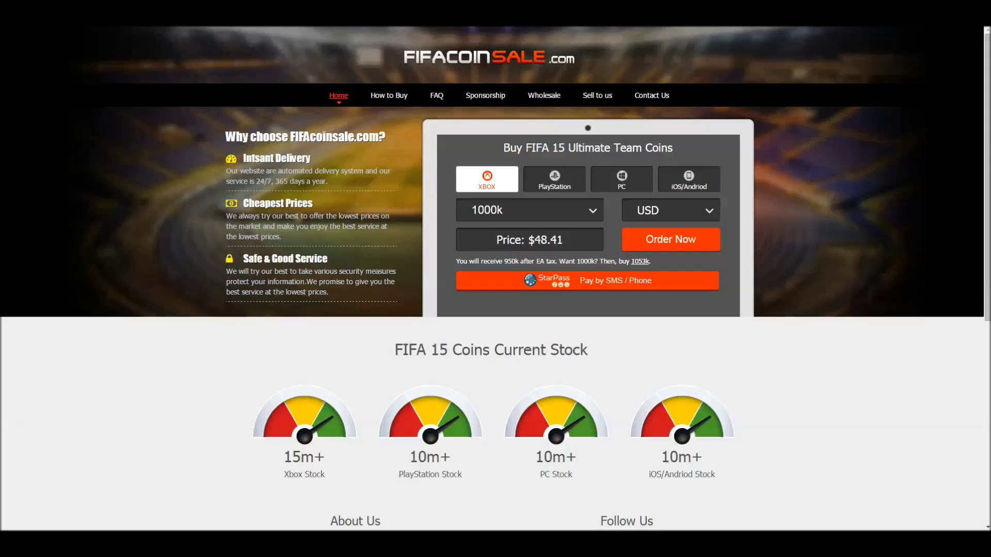
pyautogui.moveTo(988, 69); pyautogui.dragTo(988, 104)
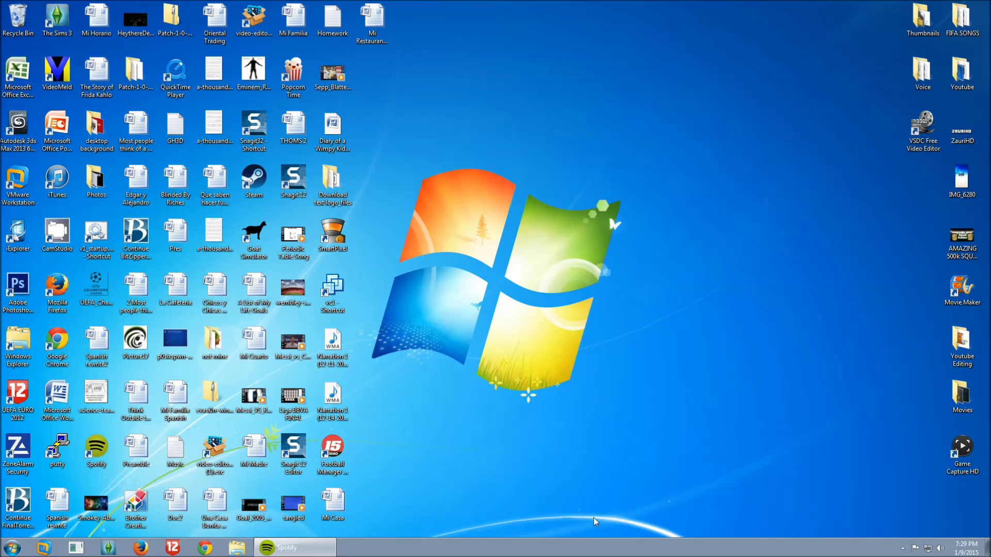
# Step: Launch Chrome from the taskbar so Google's home page loads
pyautogui.click(205, 548)
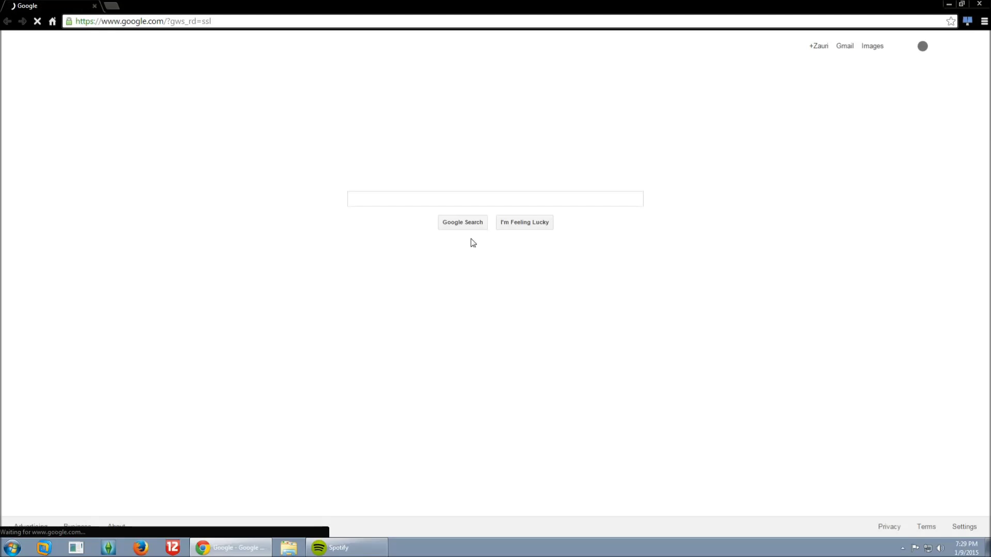
# Step: Search Google for 'screenr' and open the 'Screenr | Instant screencasts' result
pyautogui.click(514, 199)
pyautogui.write('s')
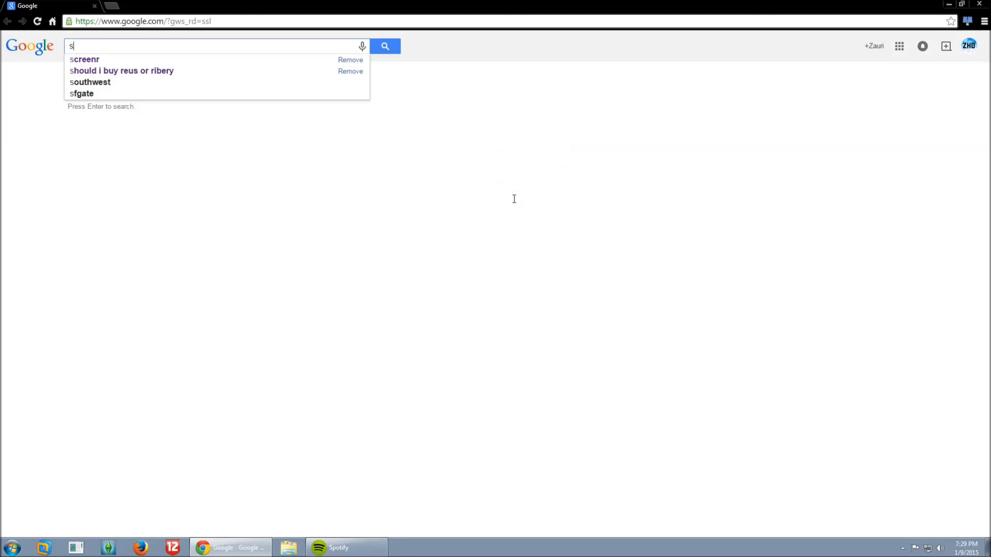
pyautogui.write('creenr')
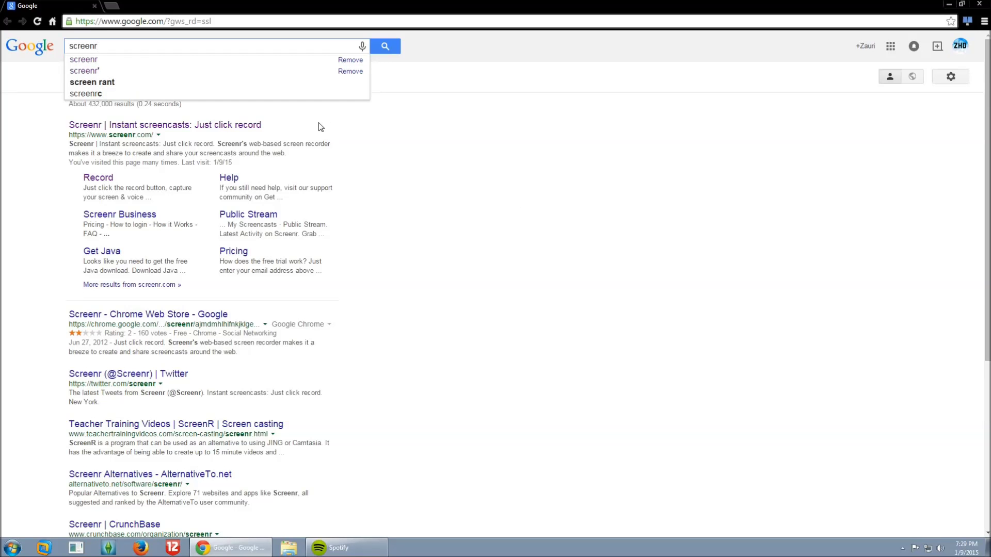
pyautogui.click(232, 127)
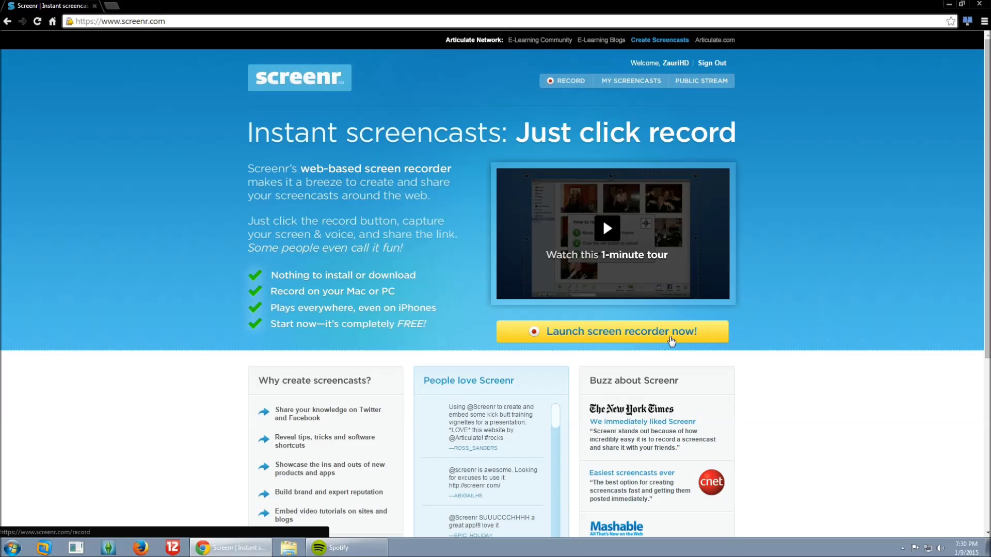
# Step: Launch and allow Screenr's recorder, then review the audio source list
pyautogui.click(671, 341)
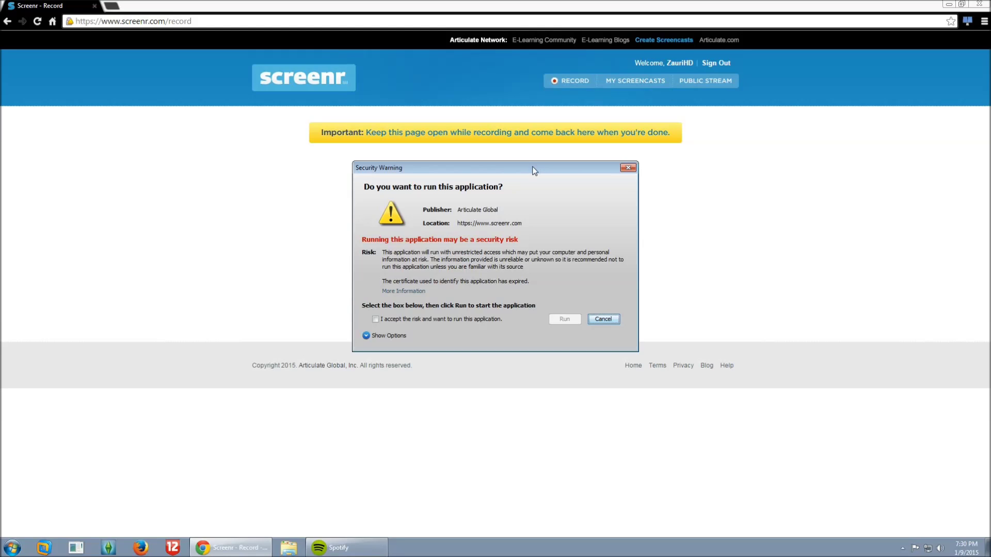
pyautogui.click(375, 319)
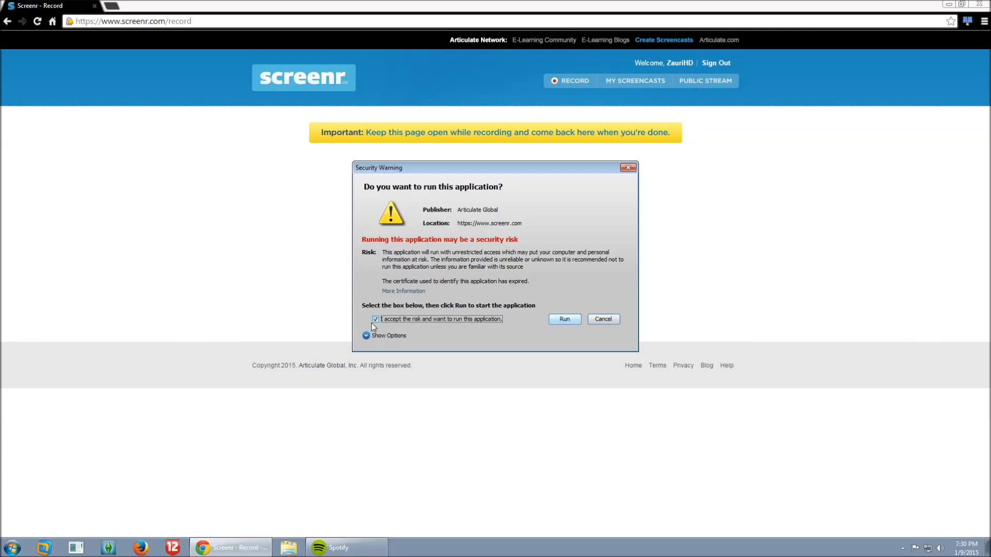
pyautogui.click(564, 319)
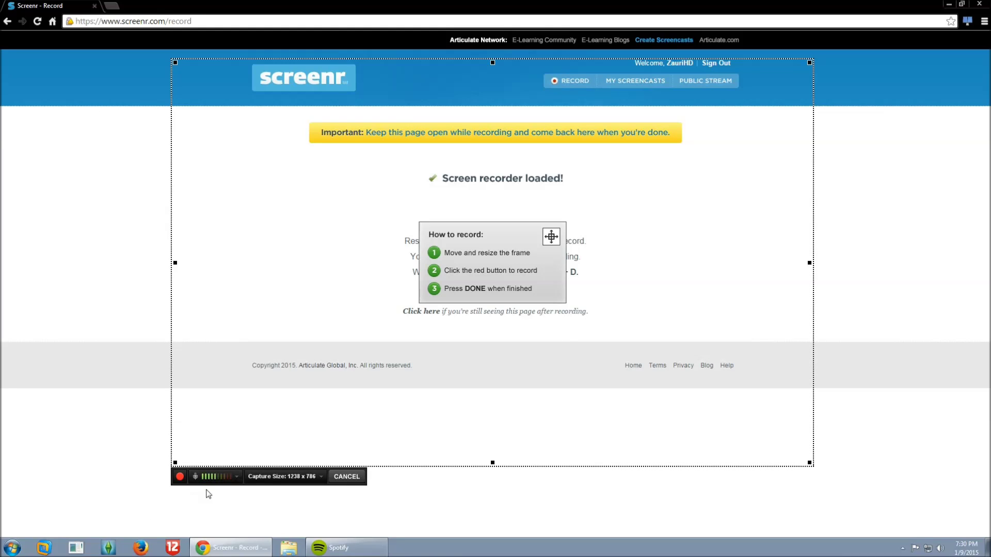
pyautogui.click(236, 477)
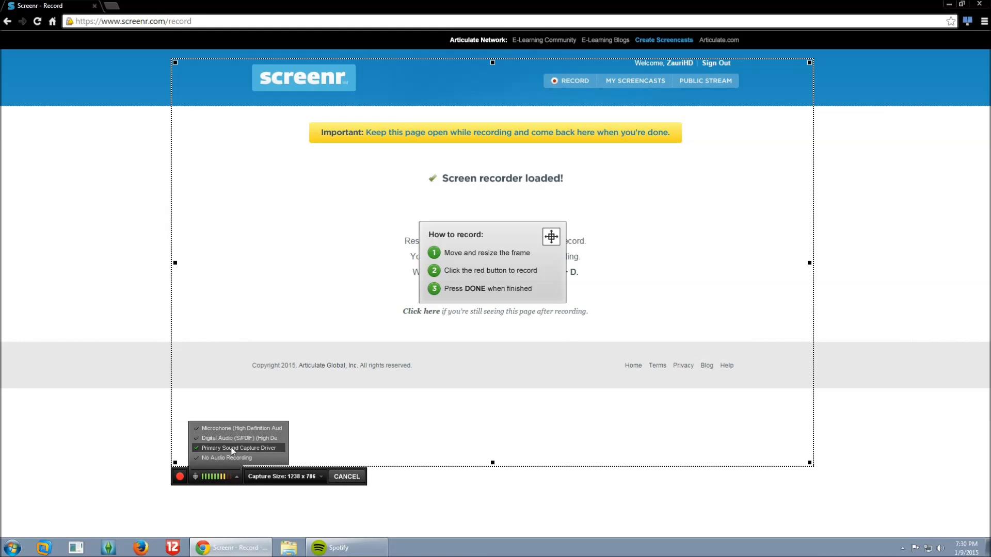
pyautogui.click(235, 449)
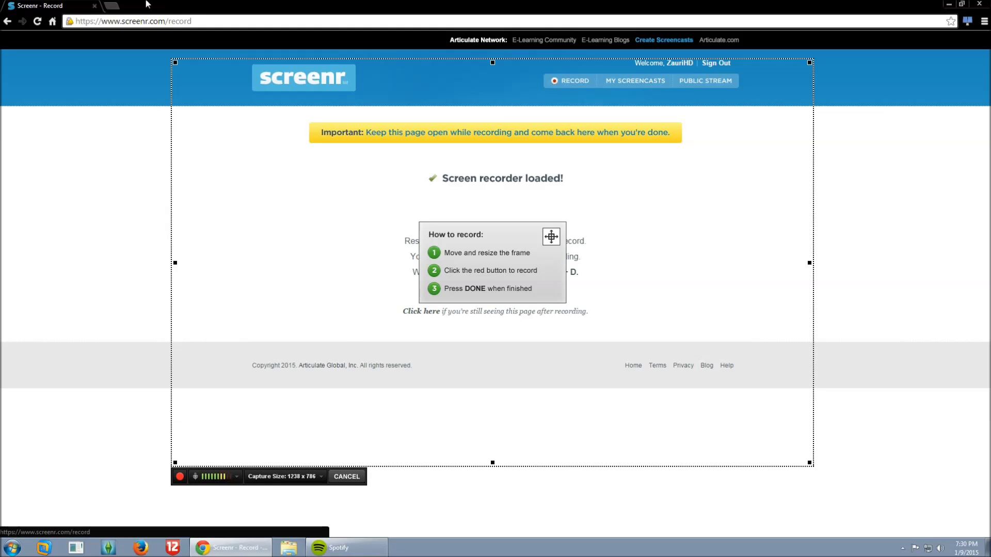
# Step: Open the Futhead squad builder (futhead.com/15/squads/build) in a new tab
pyautogui.click(124, 6)
pyautogui.write('futhead.com')
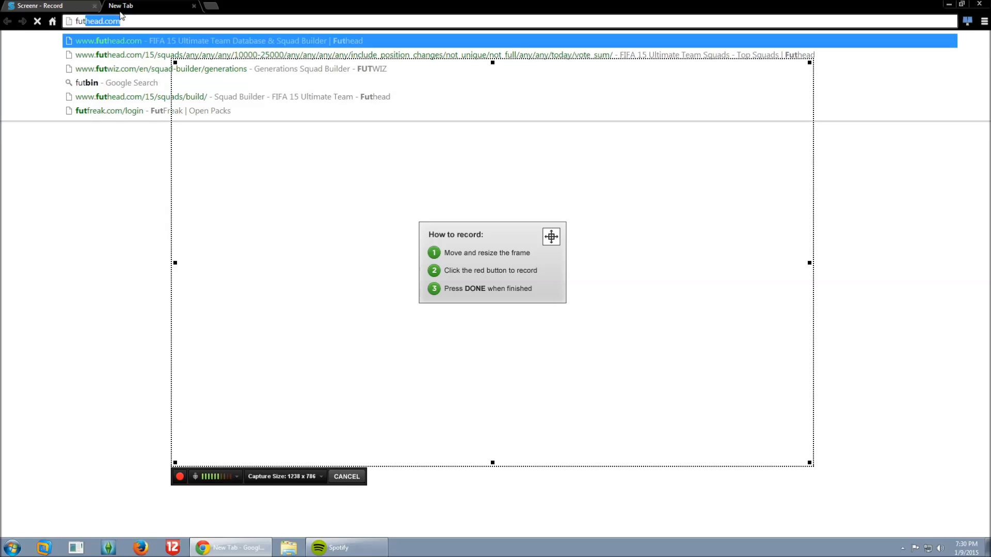
pyautogui.press('Down')
pyautogui.press('Down')
pyautogui.press('Return')
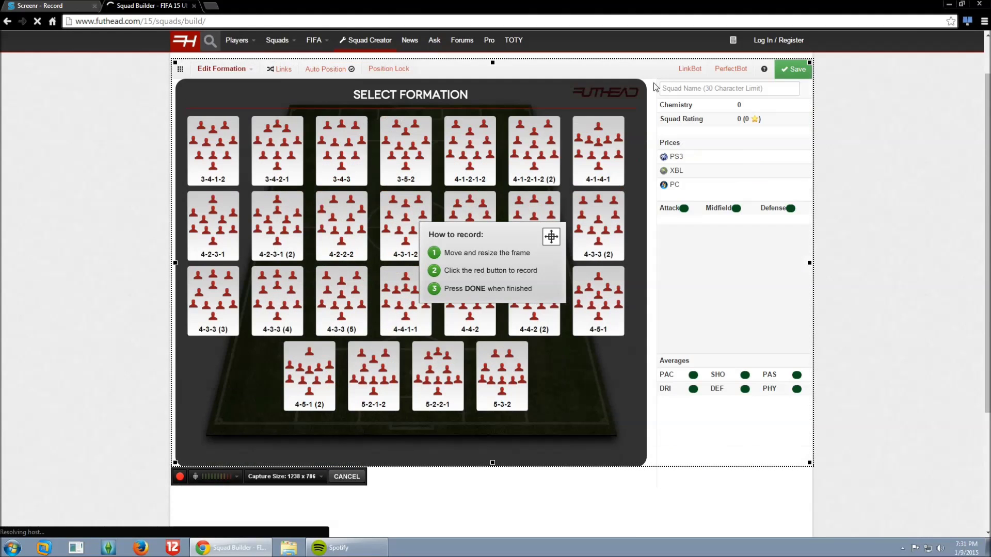
# Step: Enlarge the capture frame, start recording, and pick the 4-4-2 formation
pyautogui.moveTo(492, 62); pyautogui.dragTo(491, 65)
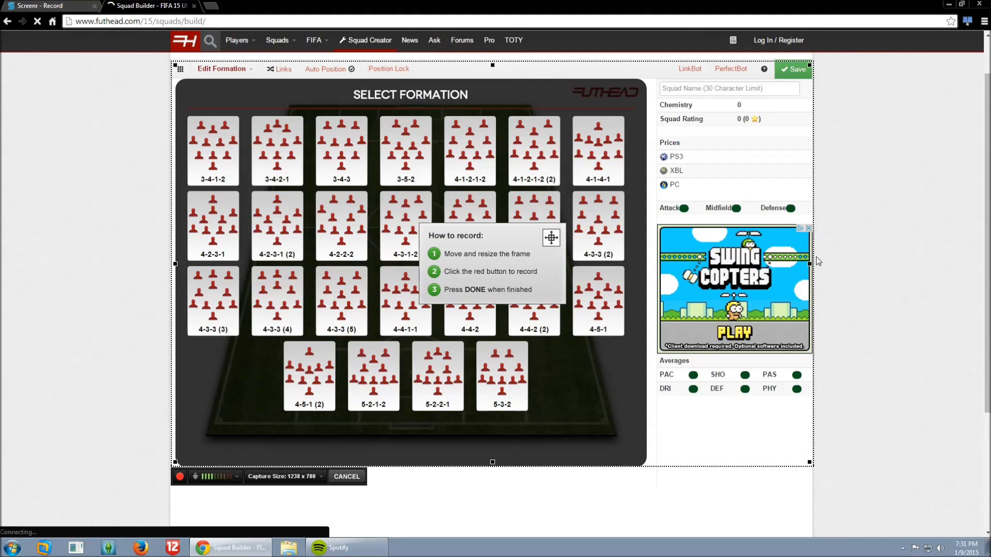
pyautogui.moveTo(810, 264); pyautogui.dragTo(811, 262)
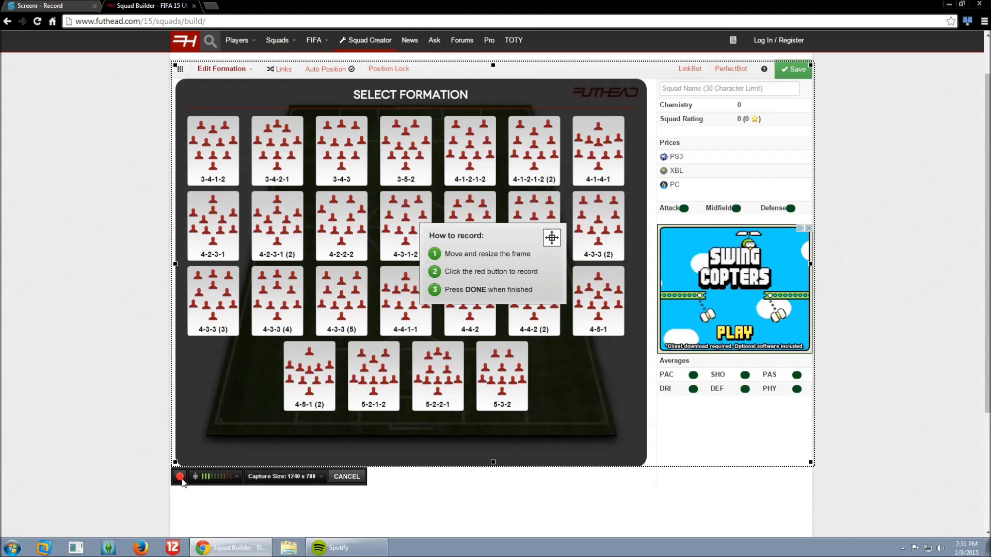
pyautogui.click(180, 477)
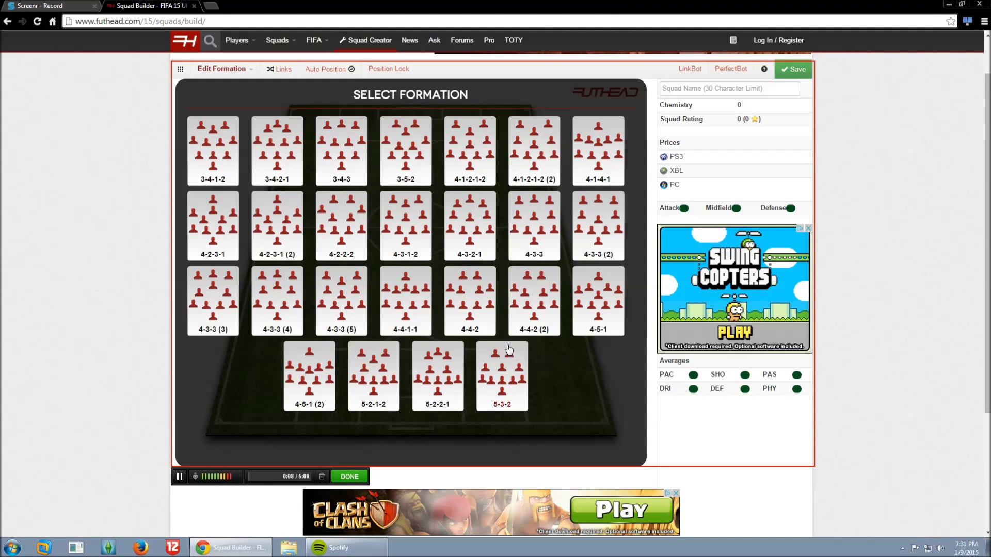
pyautogui.click(471, 303)
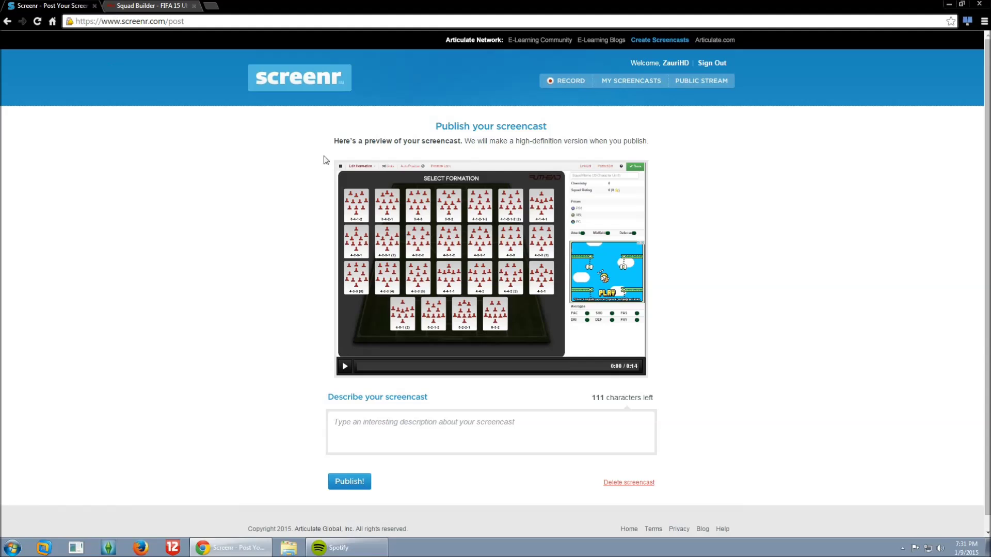
# Step: Give the screencast the description 'blah' and publish it
pyautogui.click(454, 434)
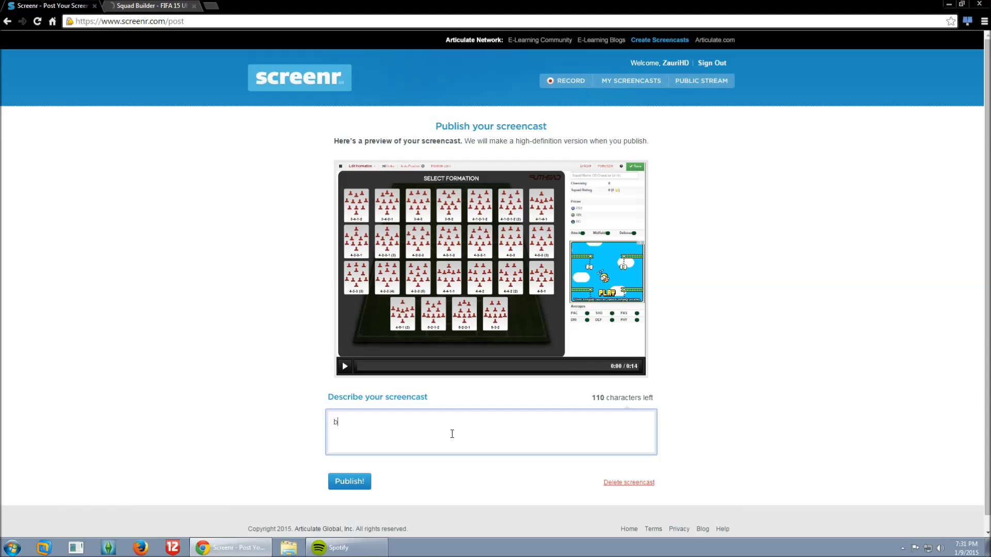
pyautogui.click(356, 481)
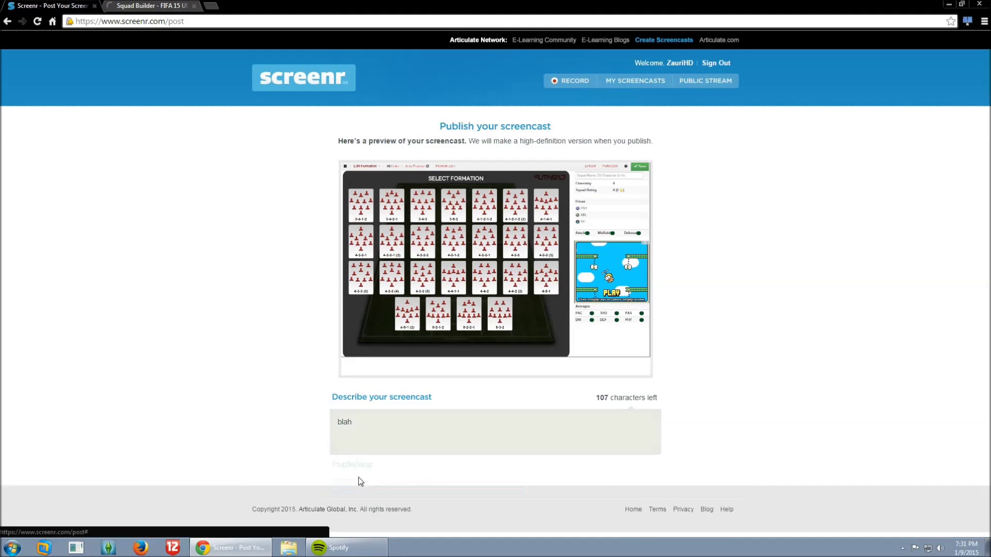
pyautogui.scroll(-1, 487, 378)
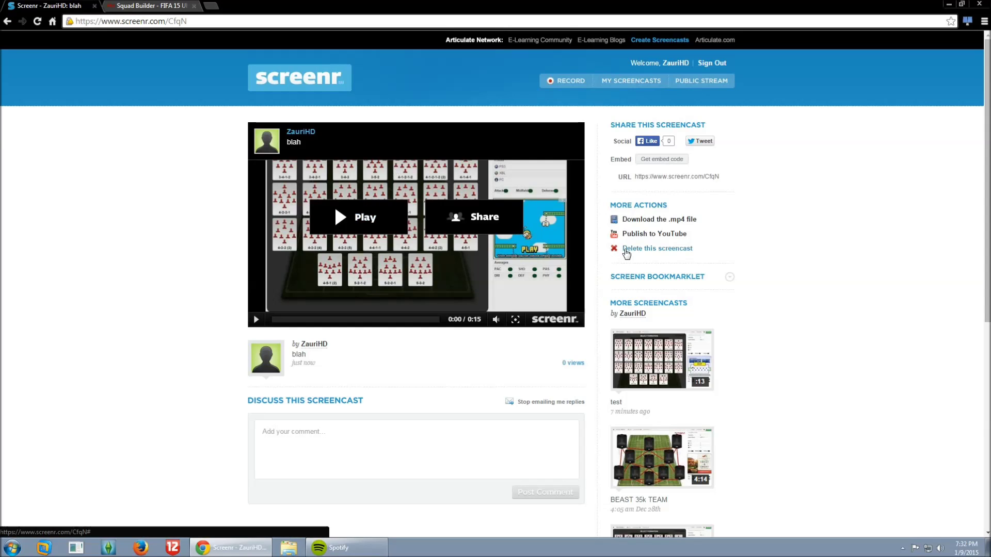
# Step: Download the screencast as an MP4 and show screencast (2).mp4 in its folder
pyautogui.click(651, 223)
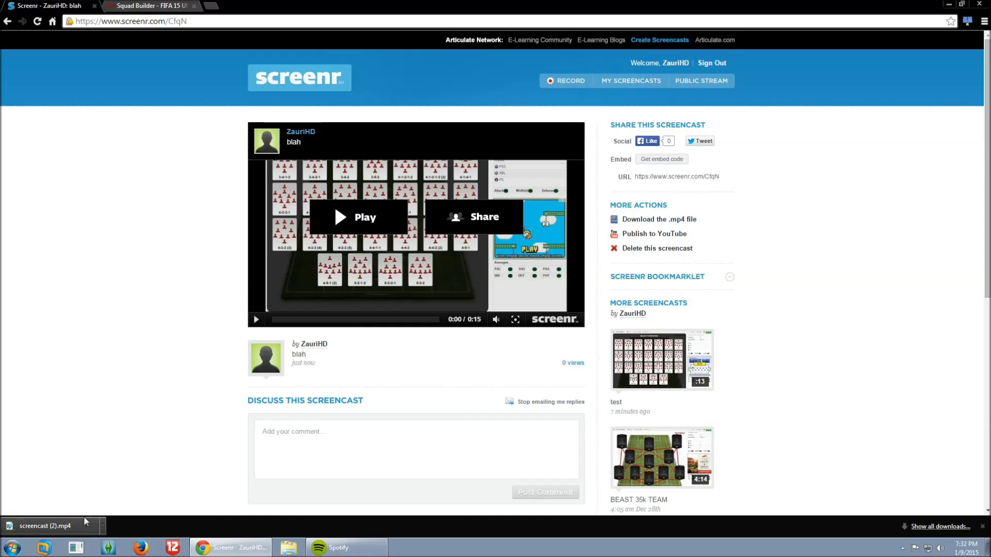
pyautogui.click(103, 526)
pyautogui.click(119, 493)
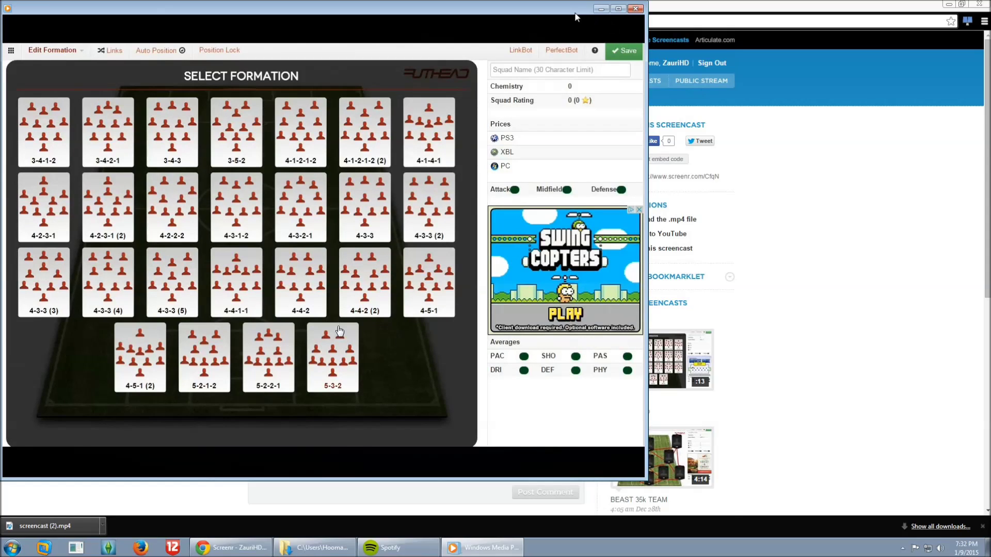
# Step: Play the downloaded video, then close the Downloads folder and download bar
pyautogui.moveTo(576, 17); pyautogui.dragTo(671, 41)
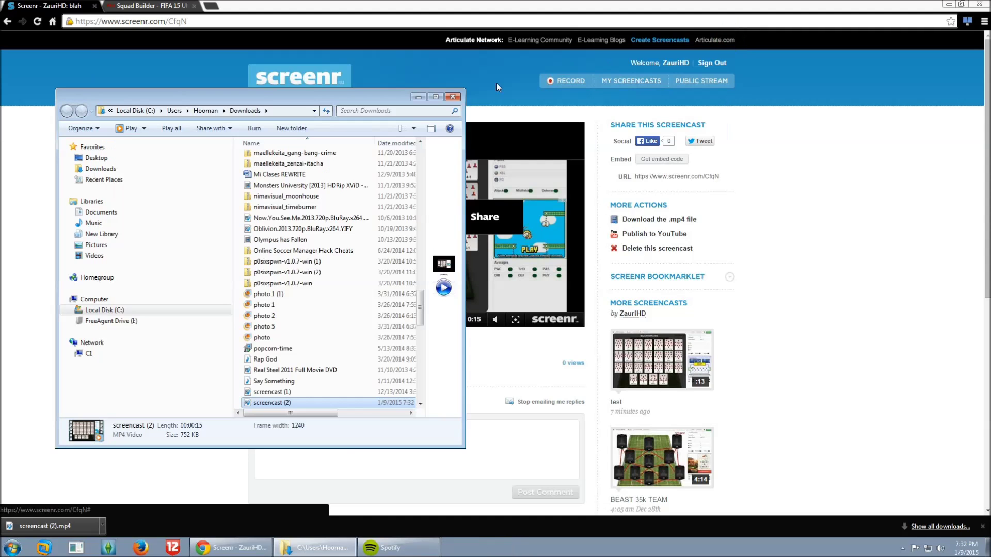
pyautogui.click(453, 96)
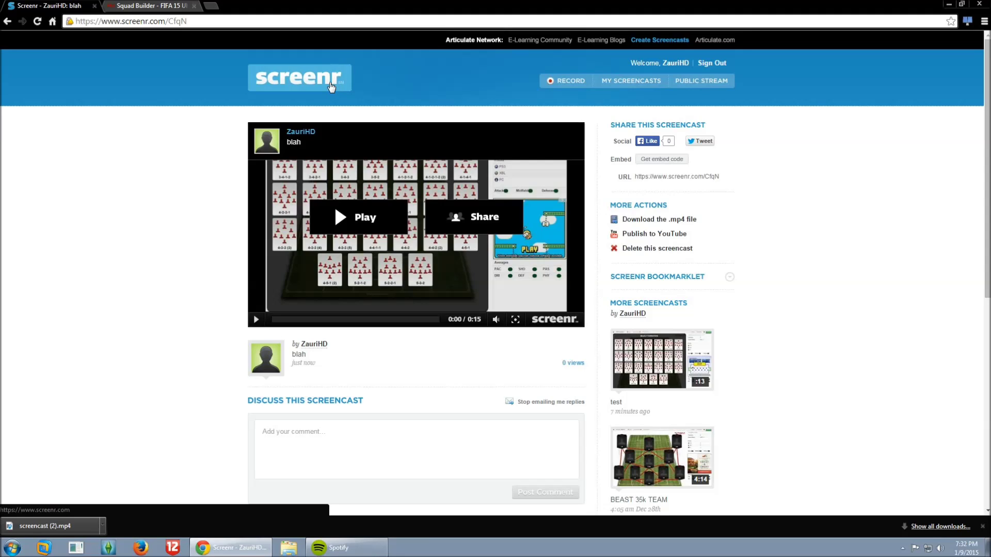
pyautogui.click(983, 526)
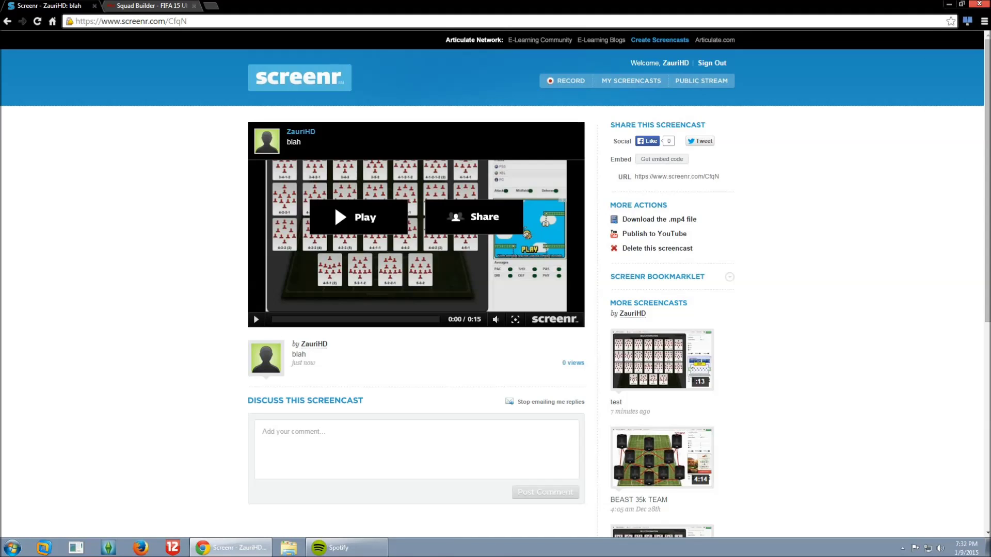
# Step: Close the Chrome window to return to the desktop
pyautogui.click(980, 3)
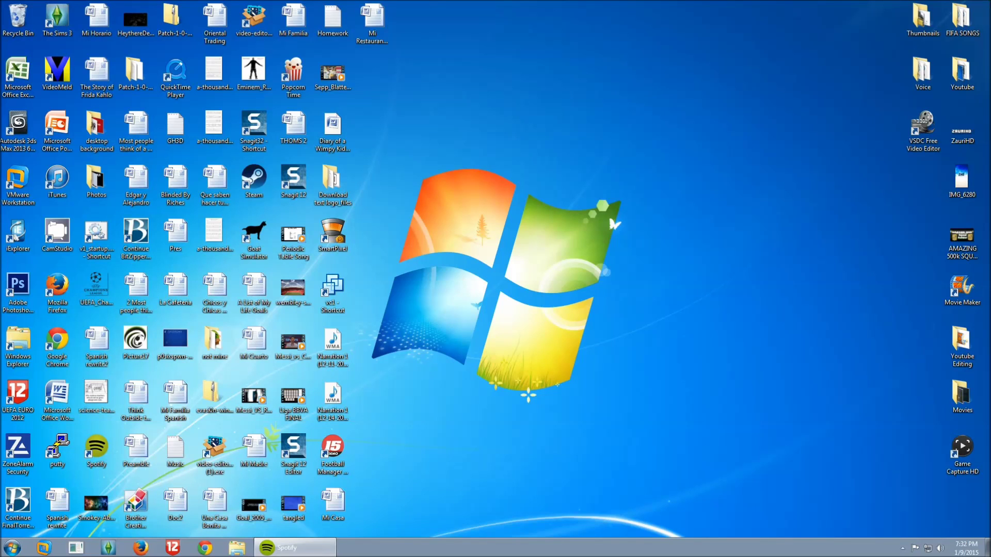